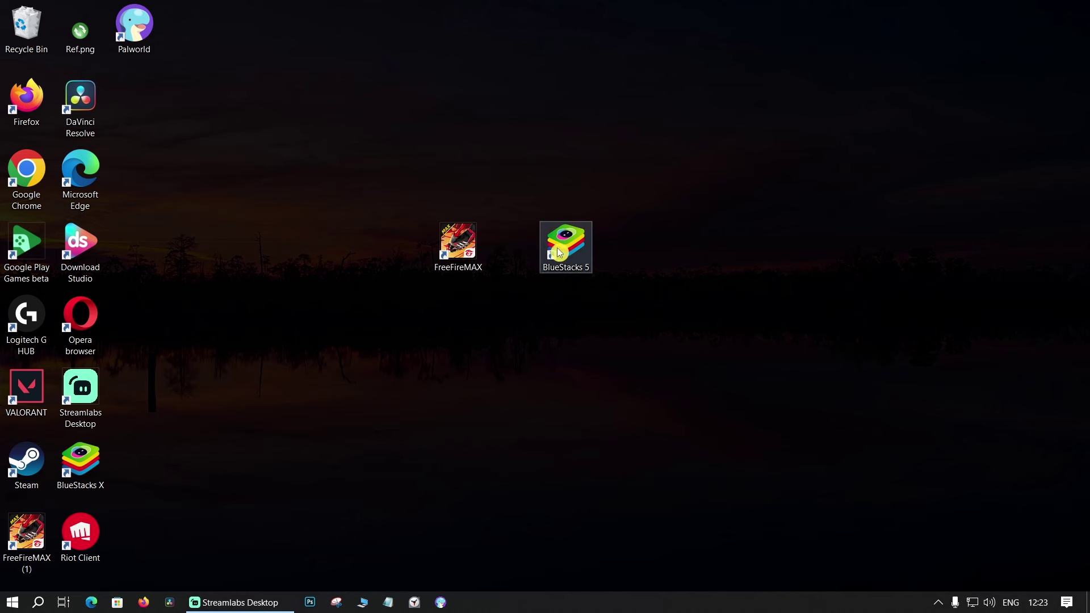
drag(409, 153, 516, 316)
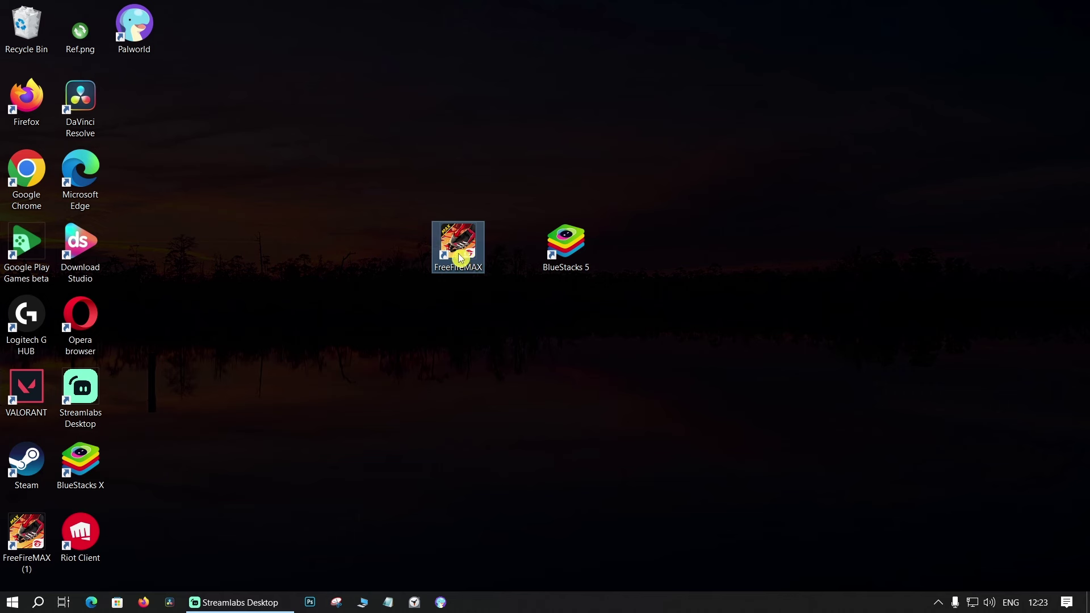
click(603, 307)
drag(519, 194, 605, 329)
click(476, 323)
drag(392, 190, 521, 282)
drag(521, 174, 603, 315)
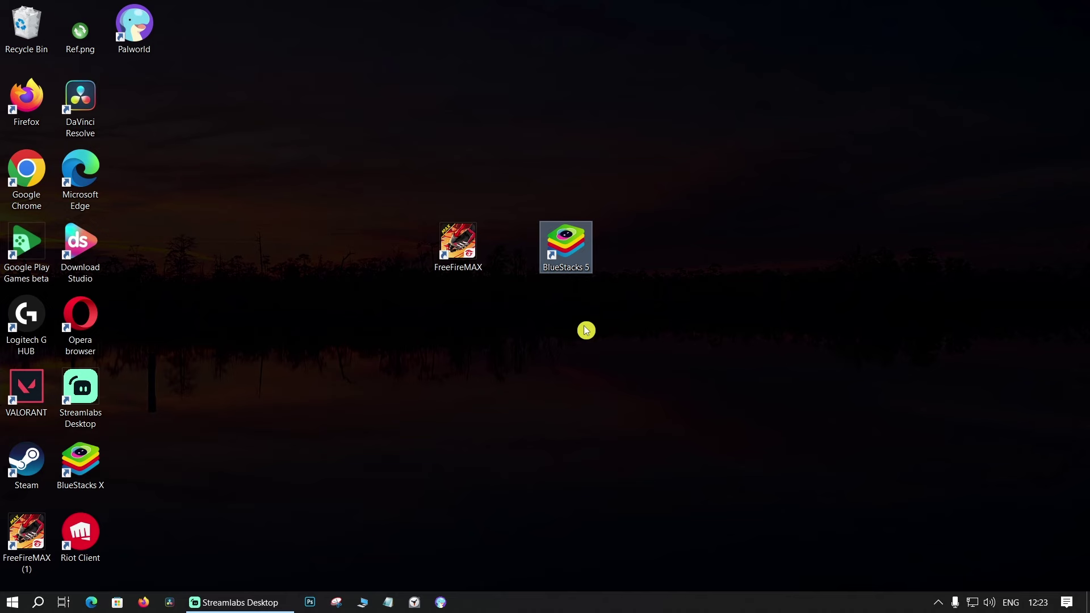
click(338, 372)
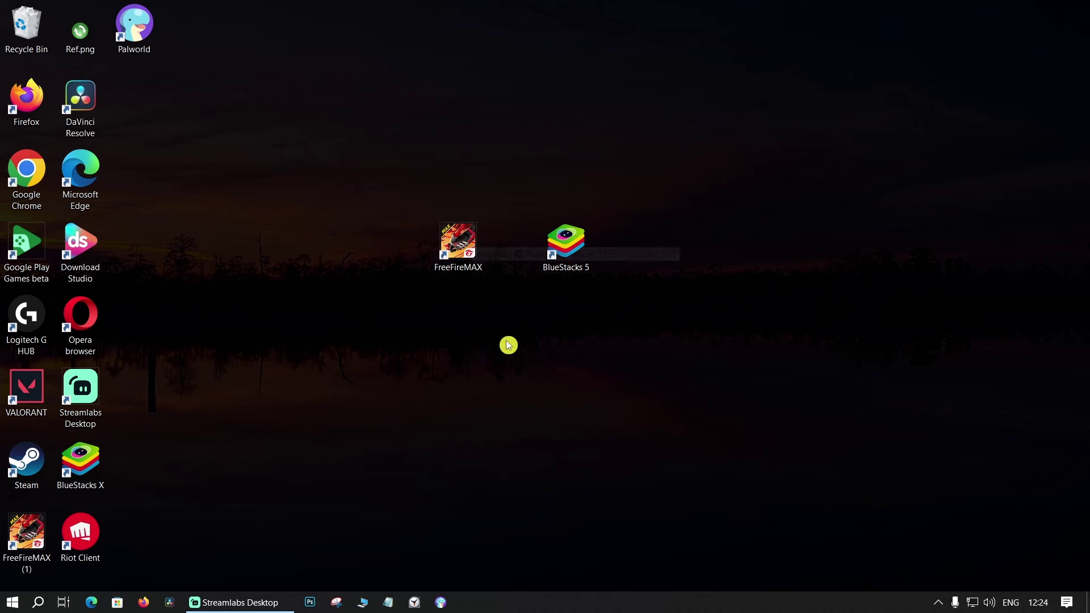
Launch BlueStacks 5 from its desktop shortcut, minimize its window while it starts, and try launching it again.
click(576, 237)
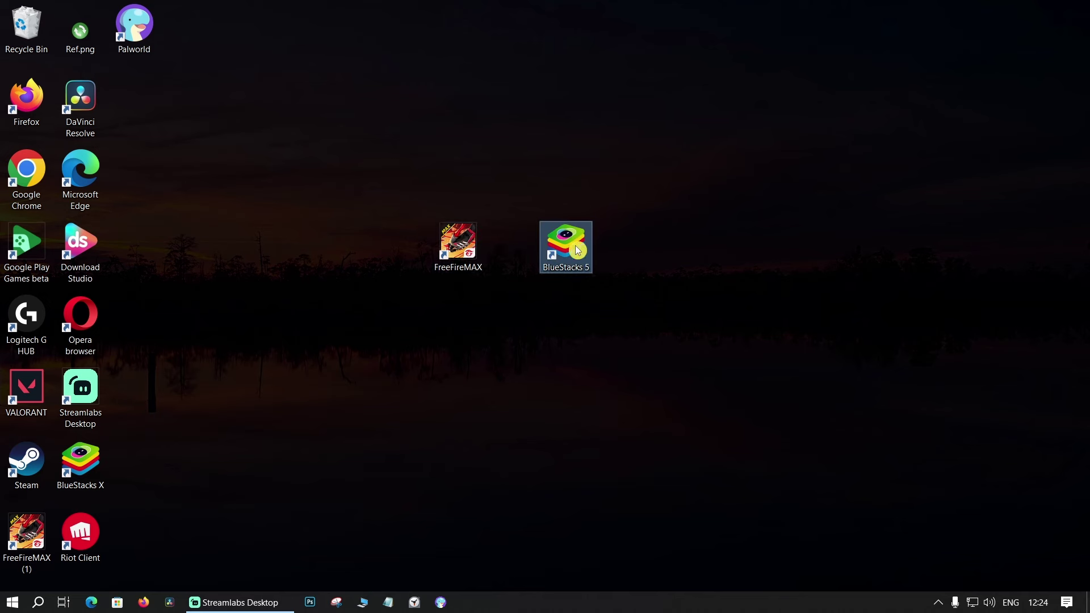
double_click(574, 253)
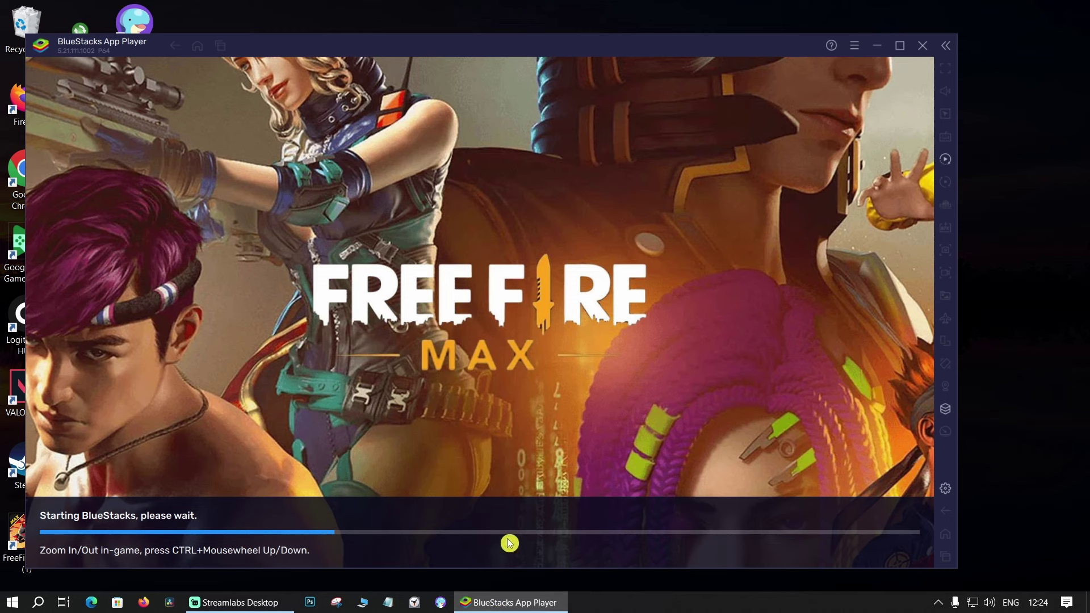
click(877, 46)
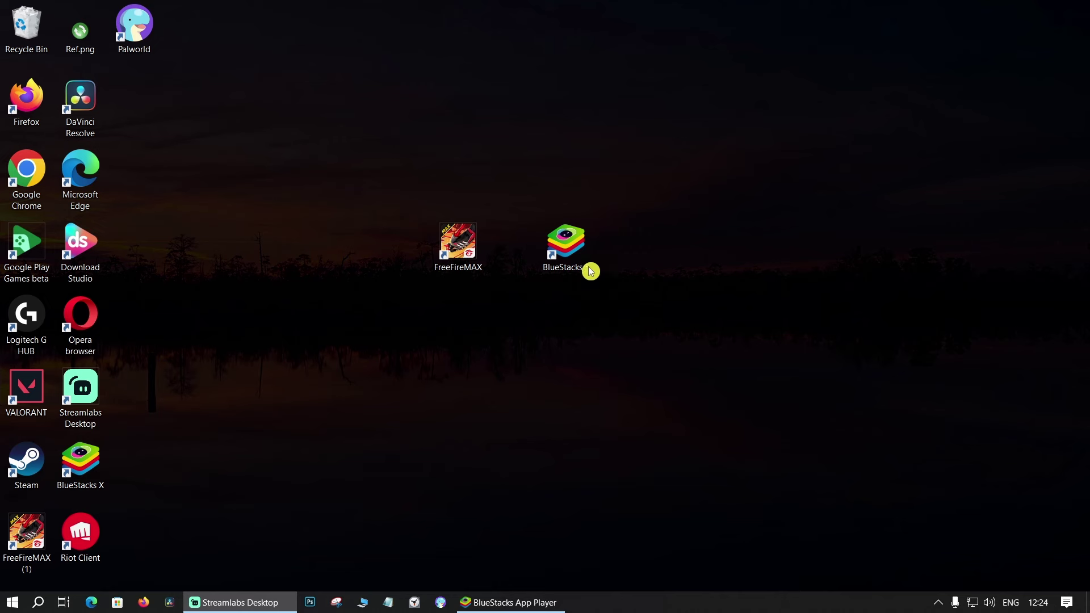
double_click(568, 254)
Open Task Manager and locate the BlueStacks entries among the running processes.
right_click(662, 604)
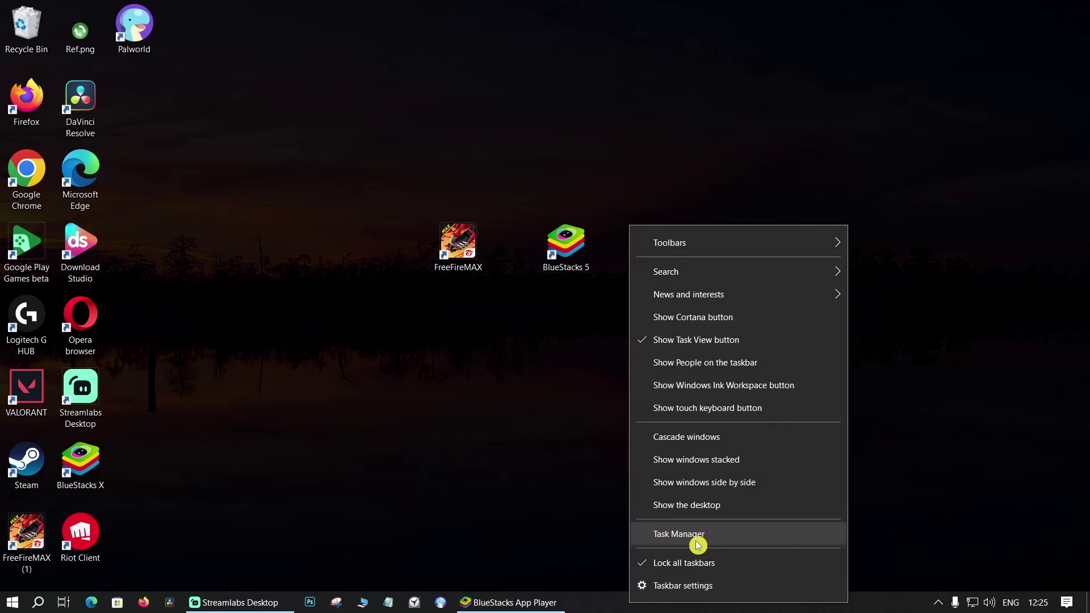
click(697, 544)
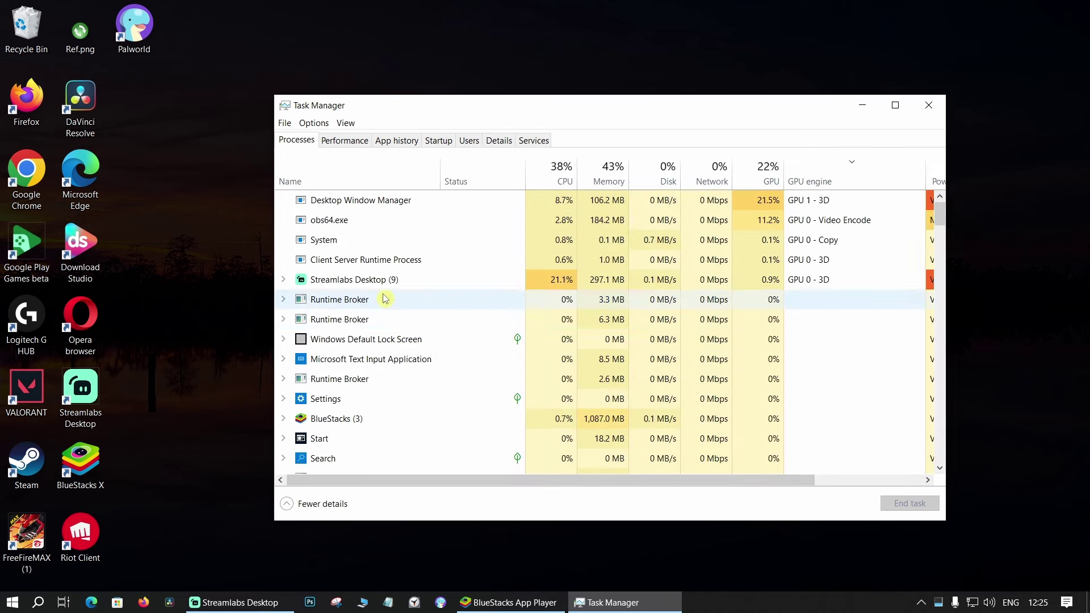
click(382, 279)
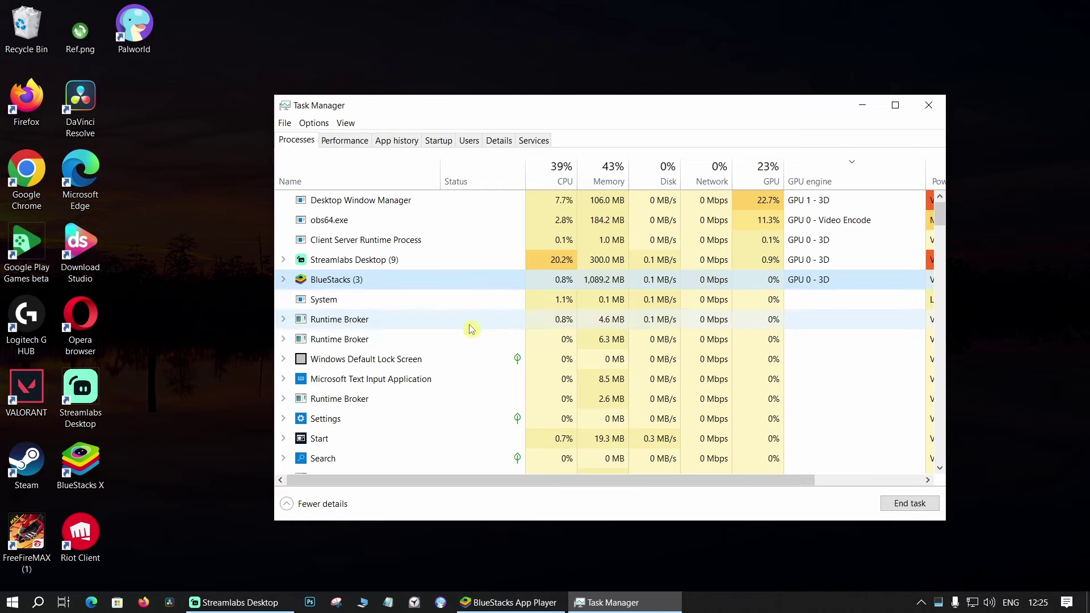
key(b)
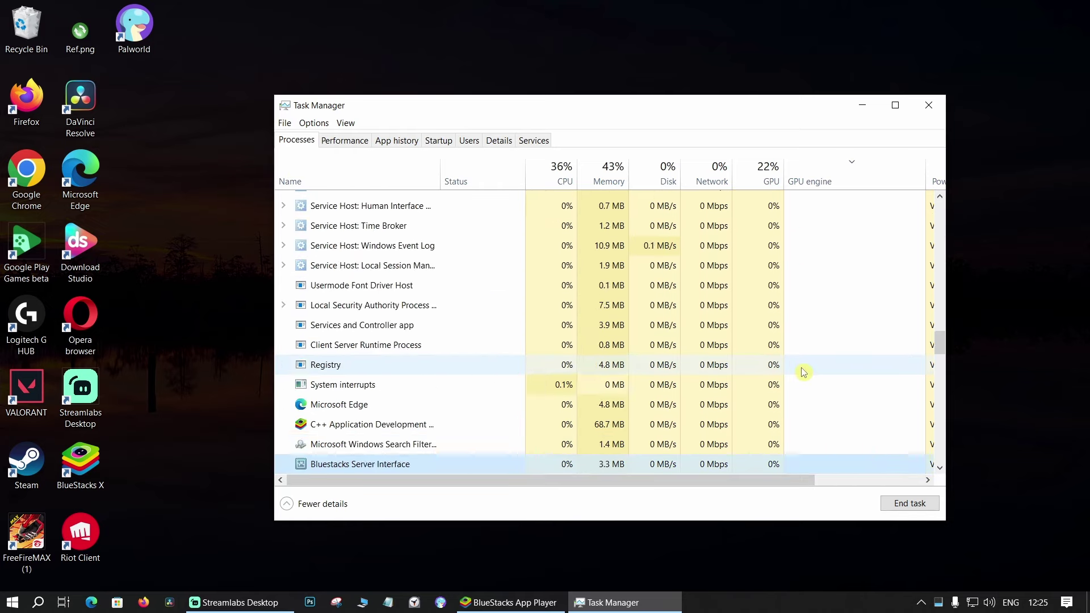
key(b)
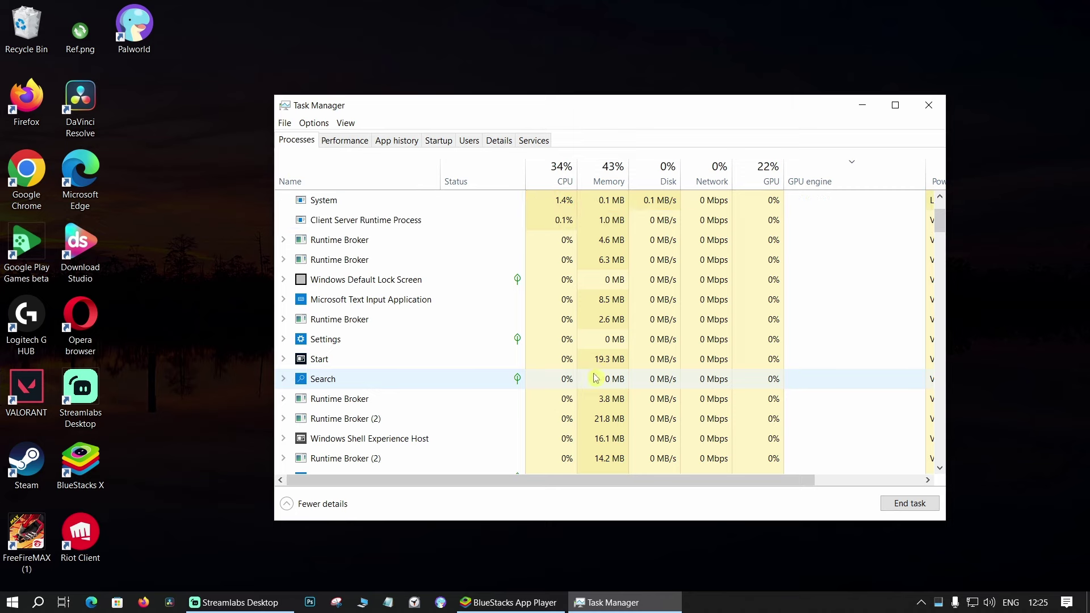
key(b)
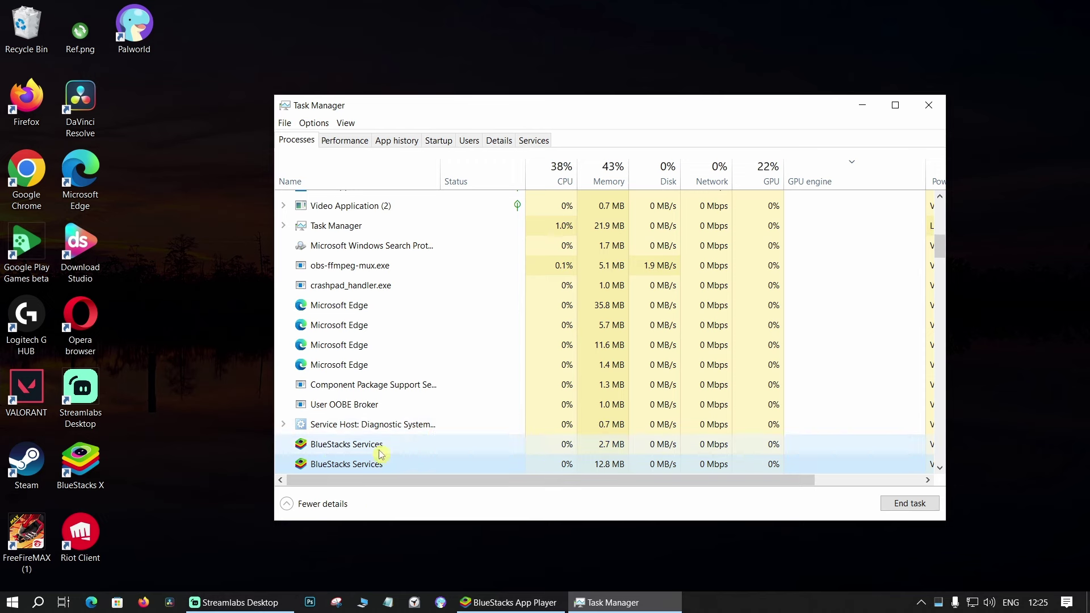
End the BlueStacks Services background tasks and the main BlueStacks process group.
right_click(340, 448)
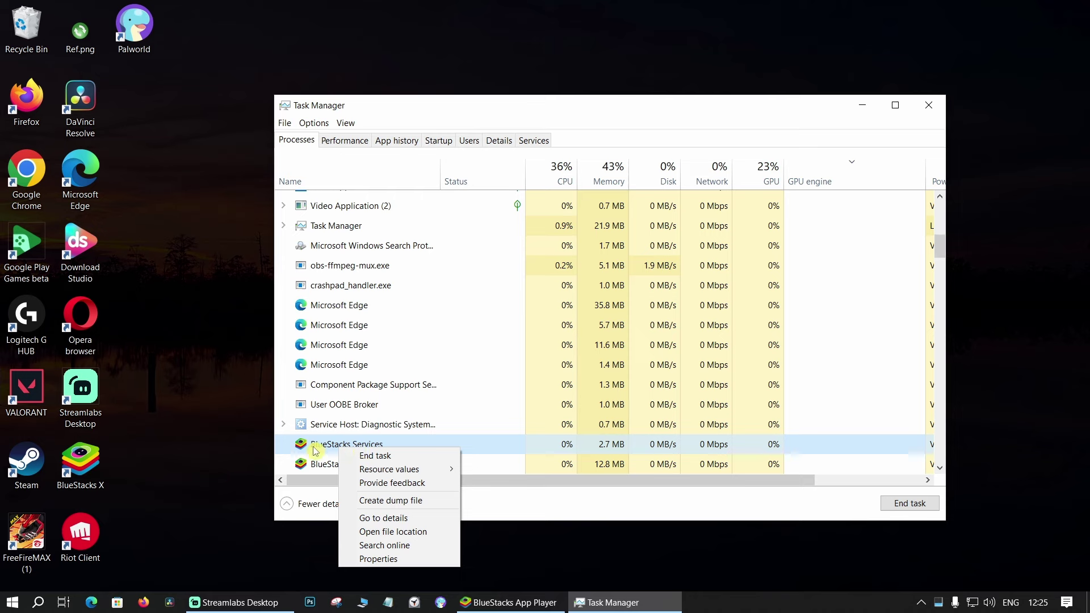
click(382, 456)
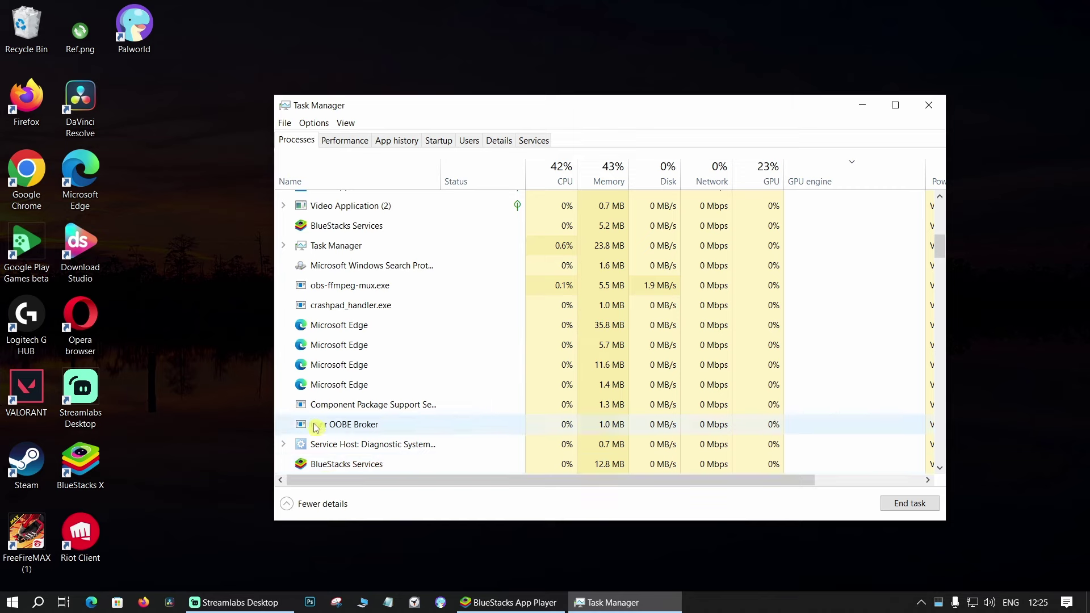
right_click(358, 466)
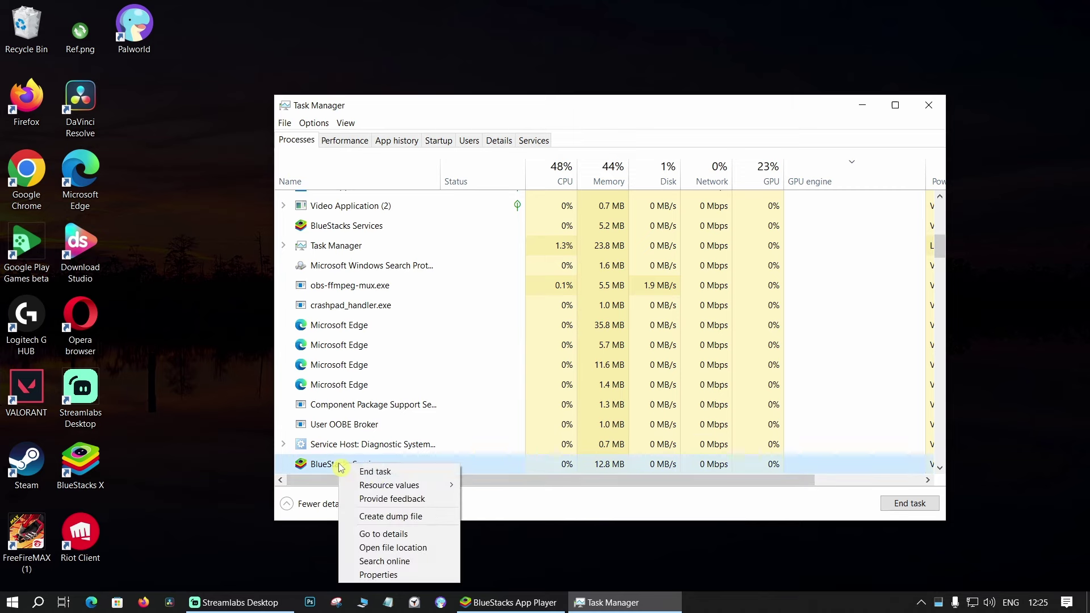
click(381, 476)
right_click(356, 226)
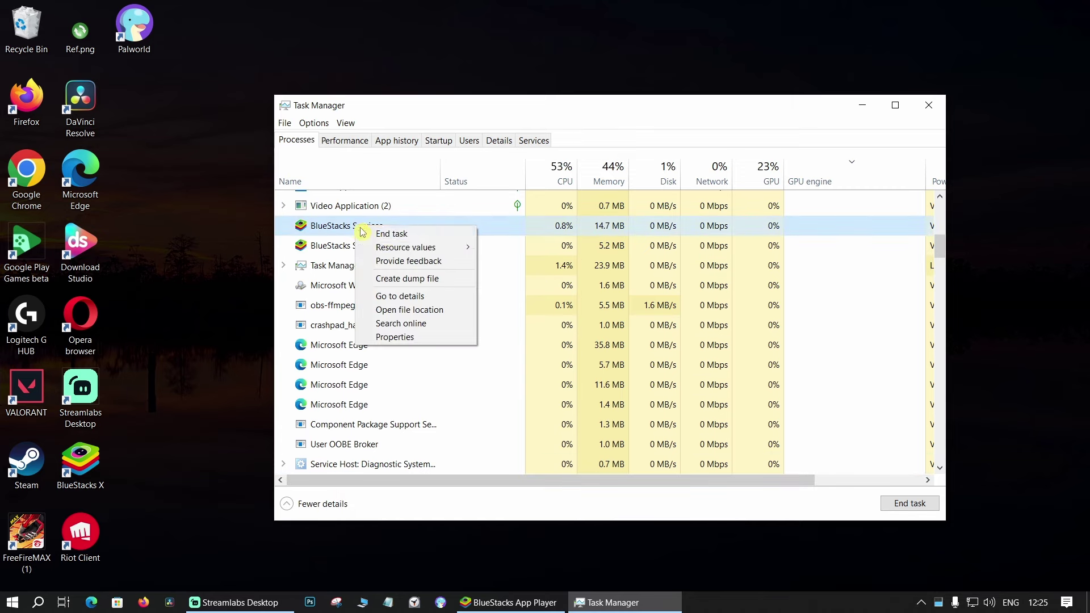
click(407, 238)
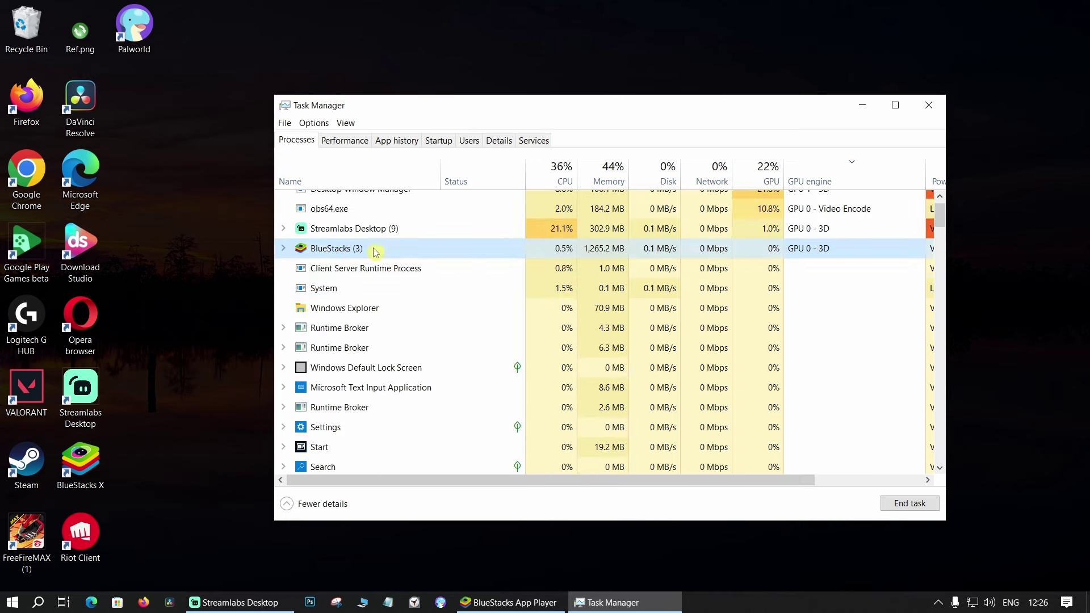
right_click(334, 270)
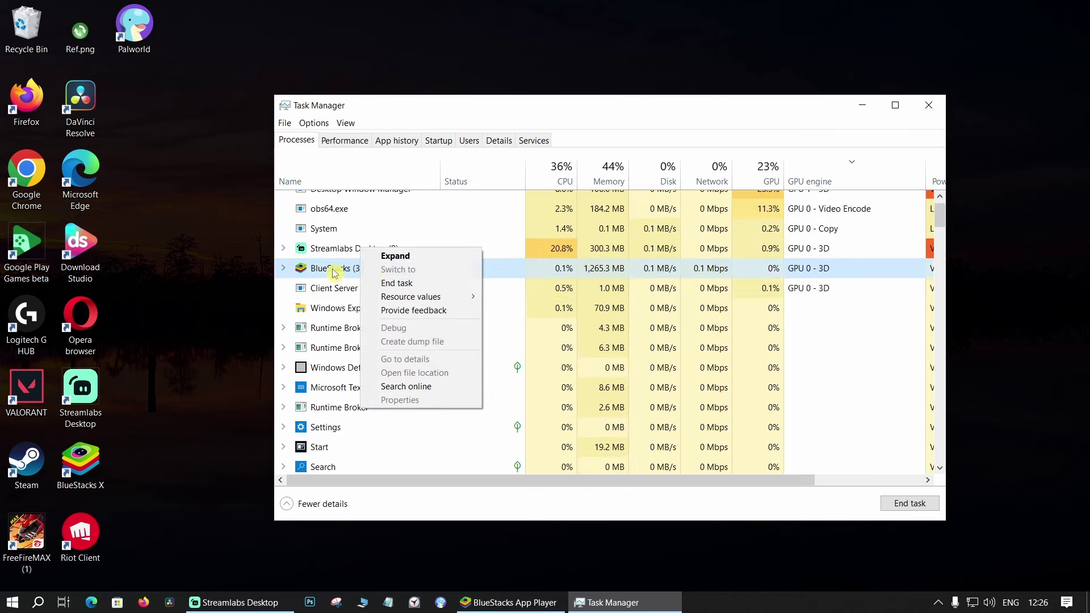
click(385, 307)
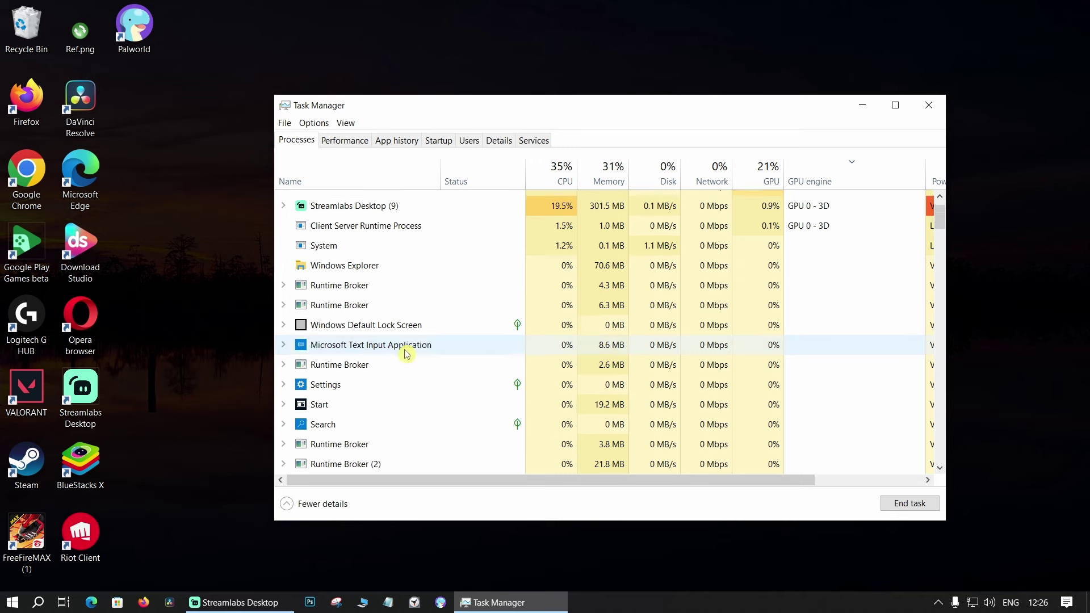
End the C++ Application Development process with the BlueStacks icon and the two BlueStacks Services tasks listed below it.
scroll(407, 353, down, 4)
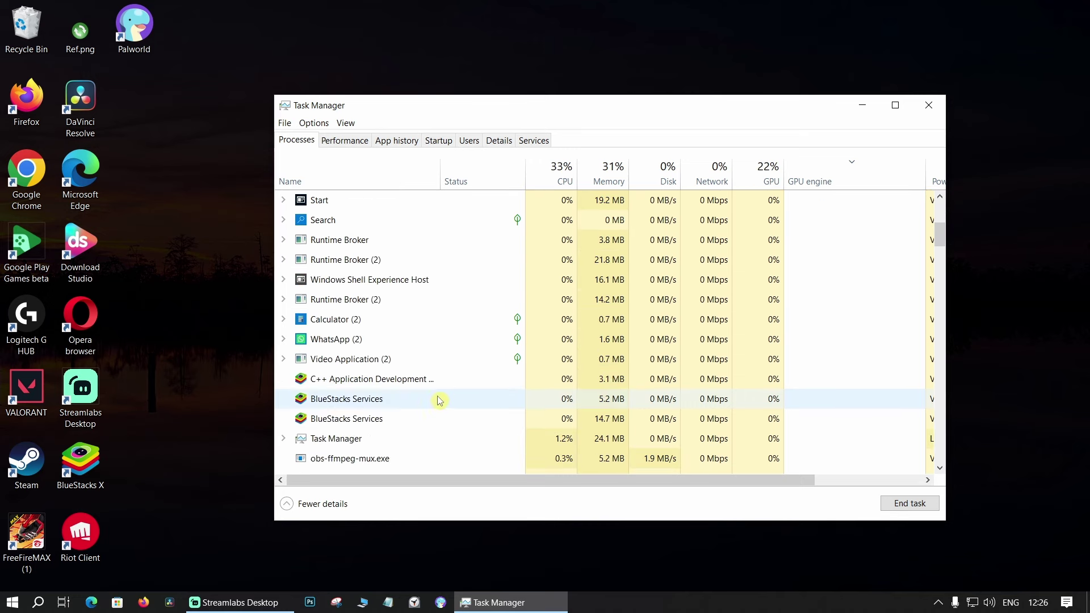
right_click(377, 381)
click(427, 391)
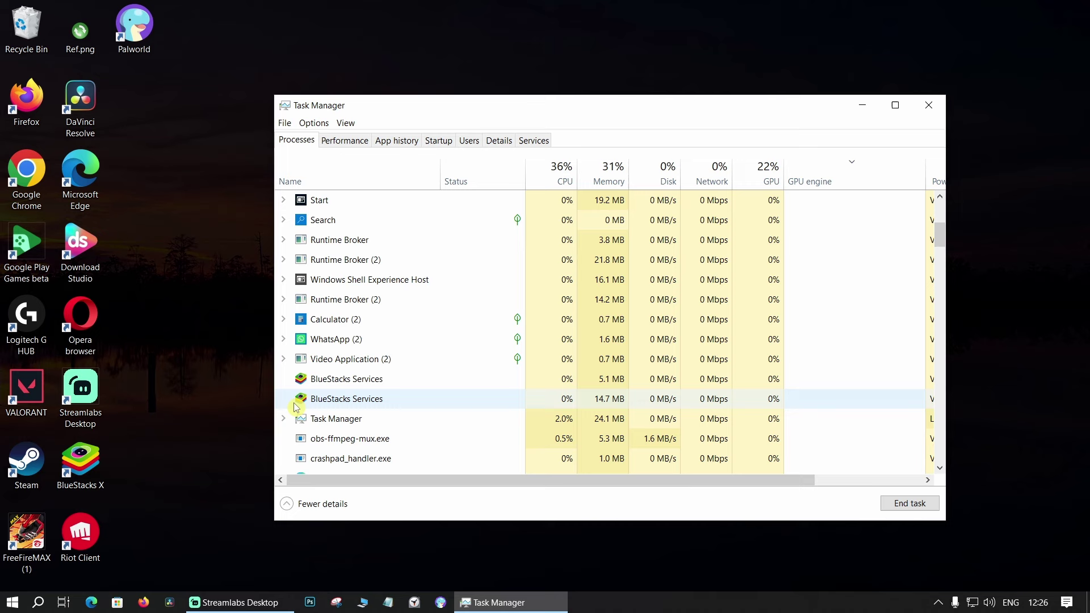
right_click(334, 377)
click(371, 379)
right_click(307, 401)
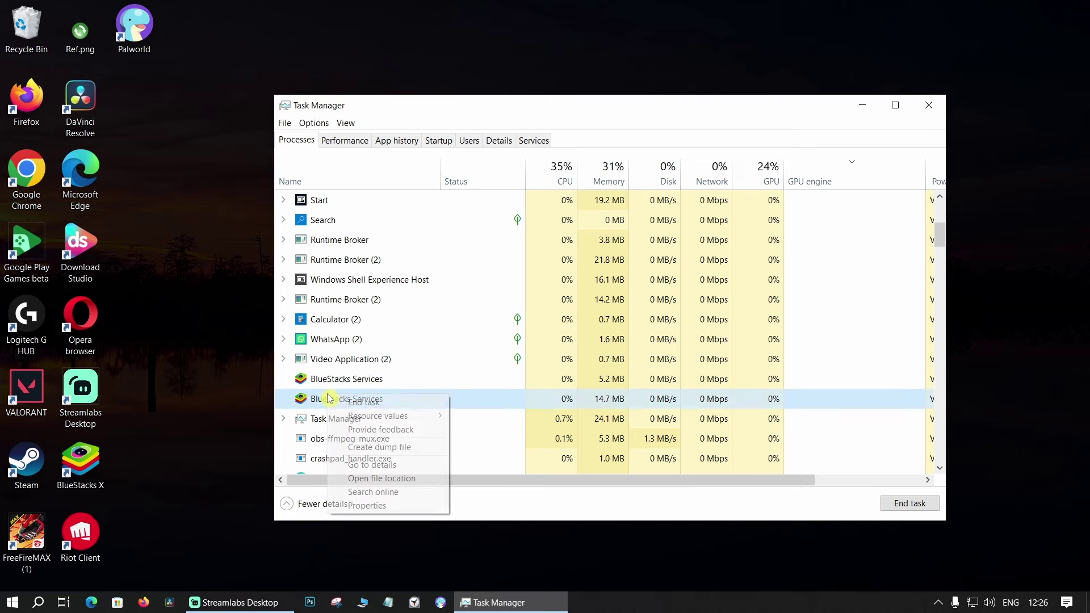
click(397, 401)
End the two BlueStacks Services tasks further down the process list and close Task Manager.
scroll(418, 381, down, 2)
scroll(418, 381, down, 10)
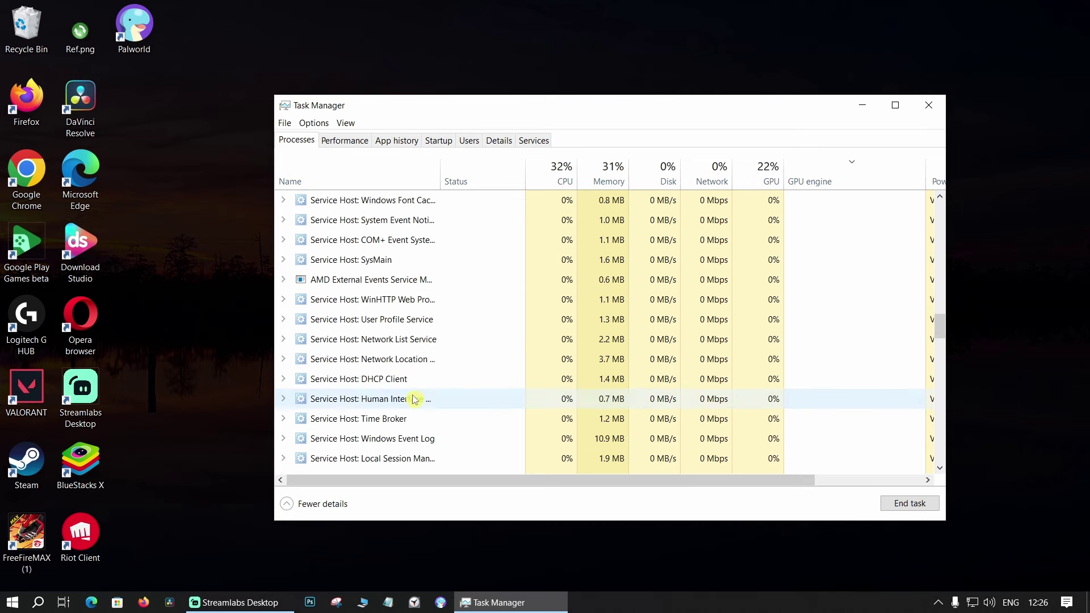
scroll(404, 402, down, 5)
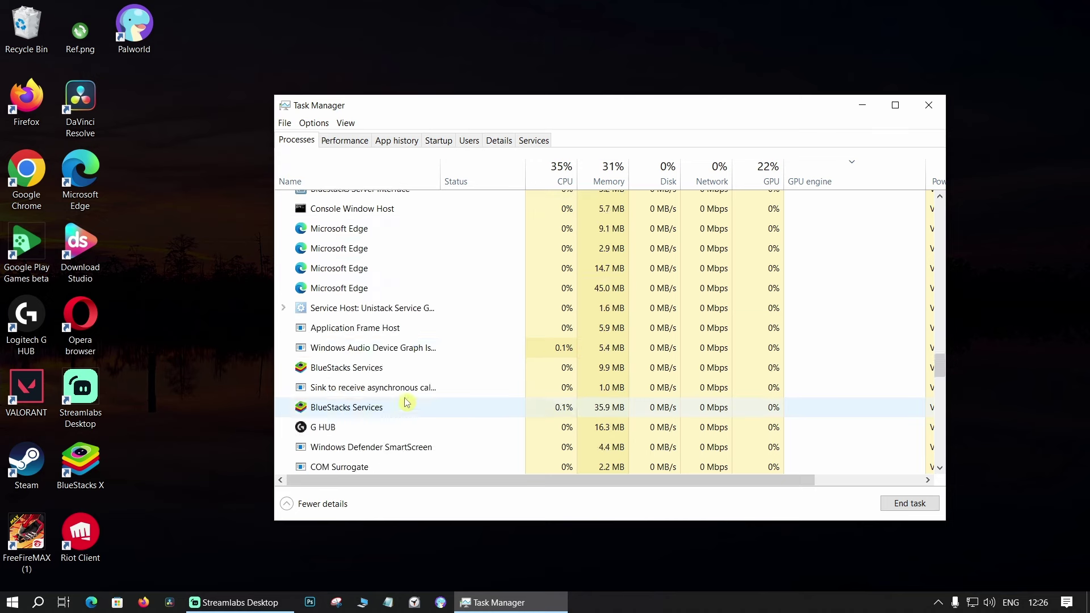
right_click(357, 249)
click(393, 259)
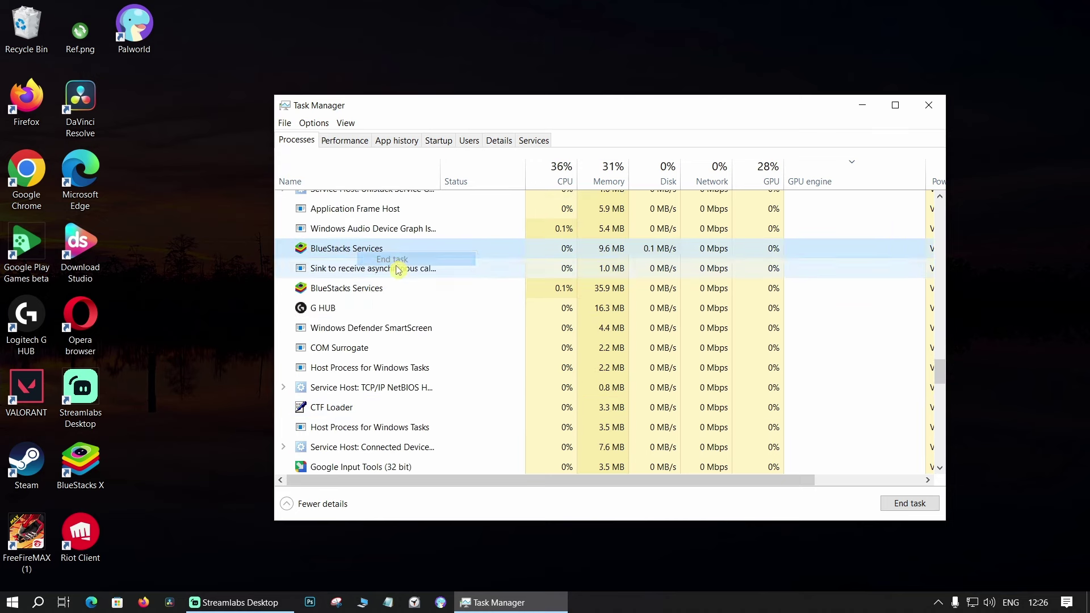
right_click(356, 289)
click(396, 300)
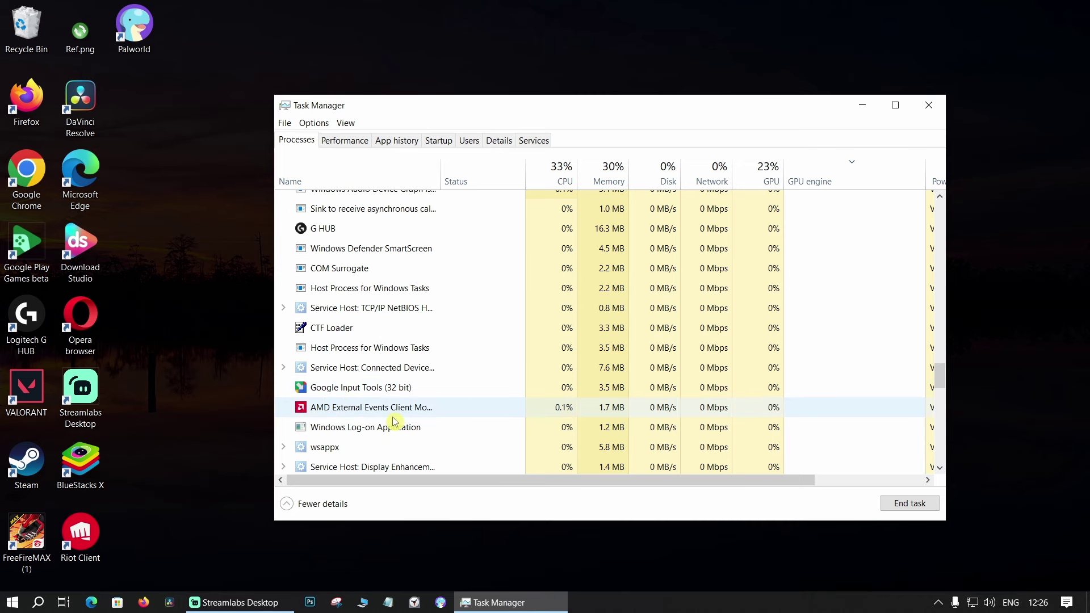
click(928, 105)
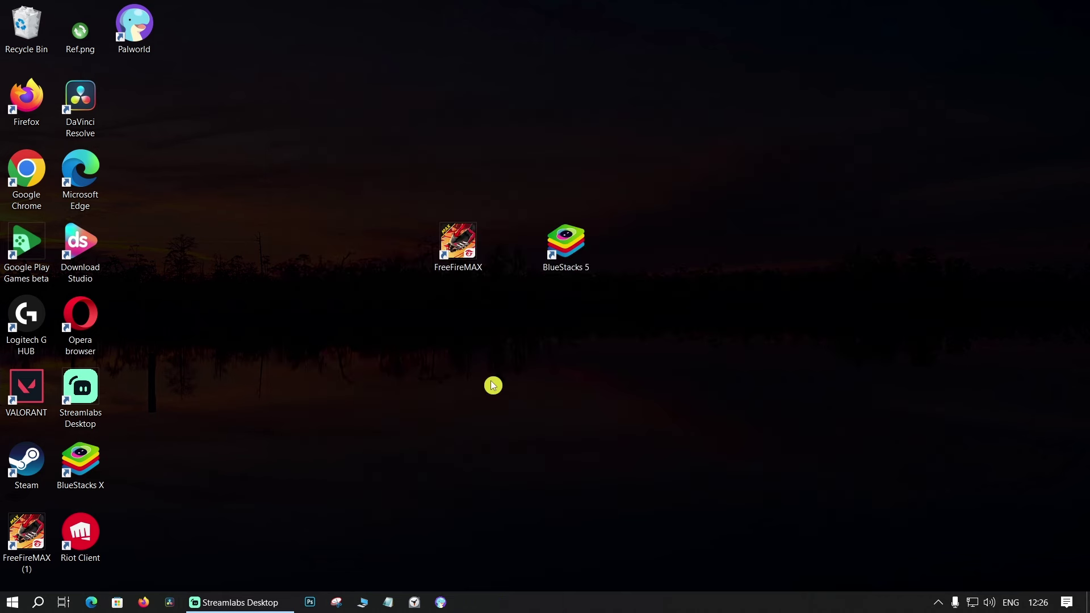
drag(381, 172, 510, 312)
drag(521, 176, 614, 339)
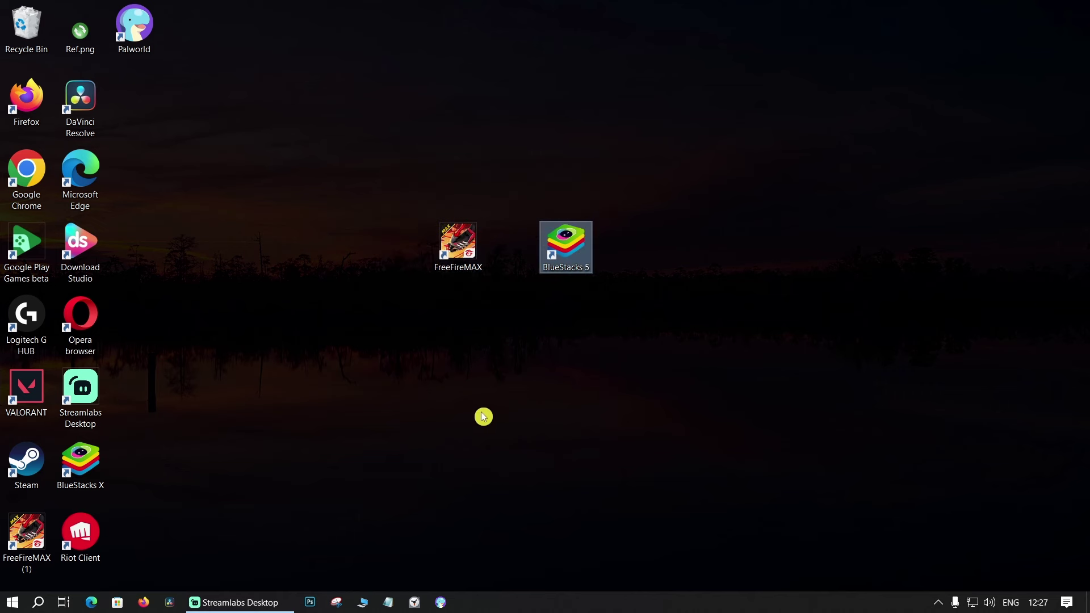
click(499, 417)
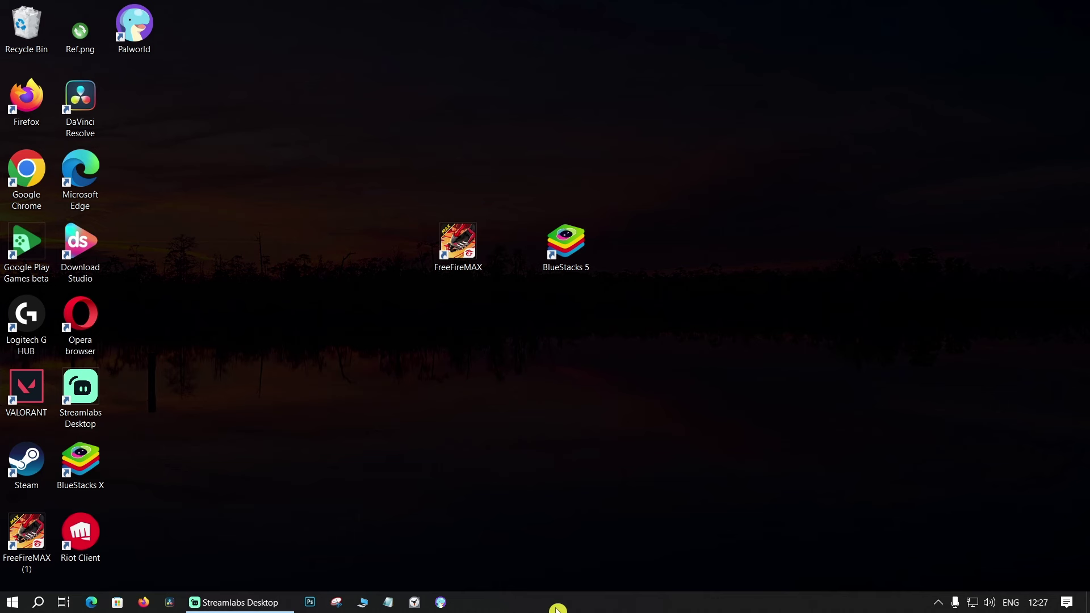
Disable BlueStacks Services as a startup program in Task Manager and close the window.
right_click(535, 605)
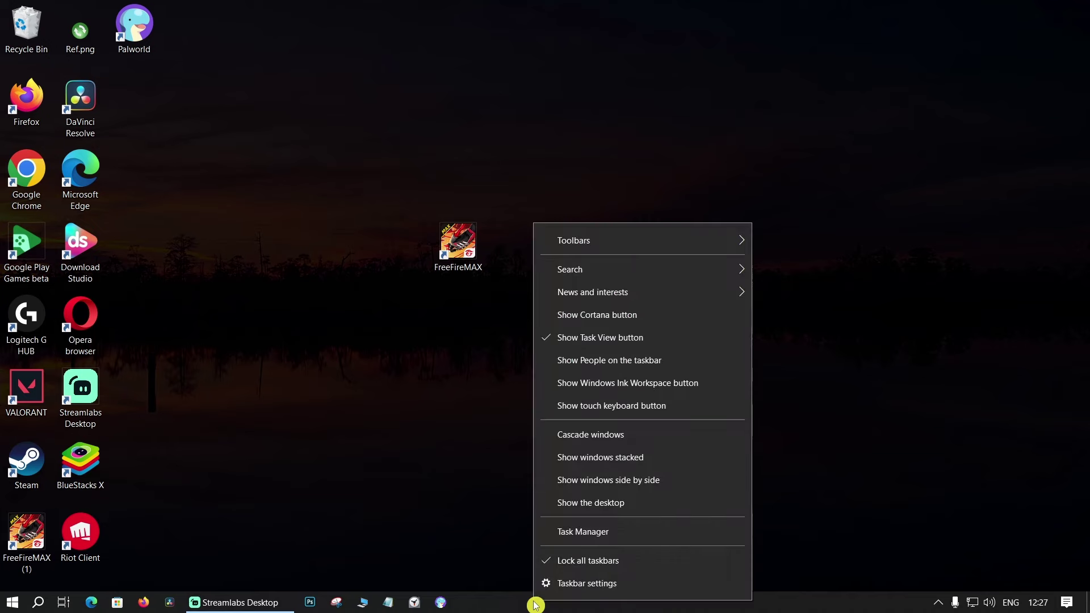
click(567, 528)
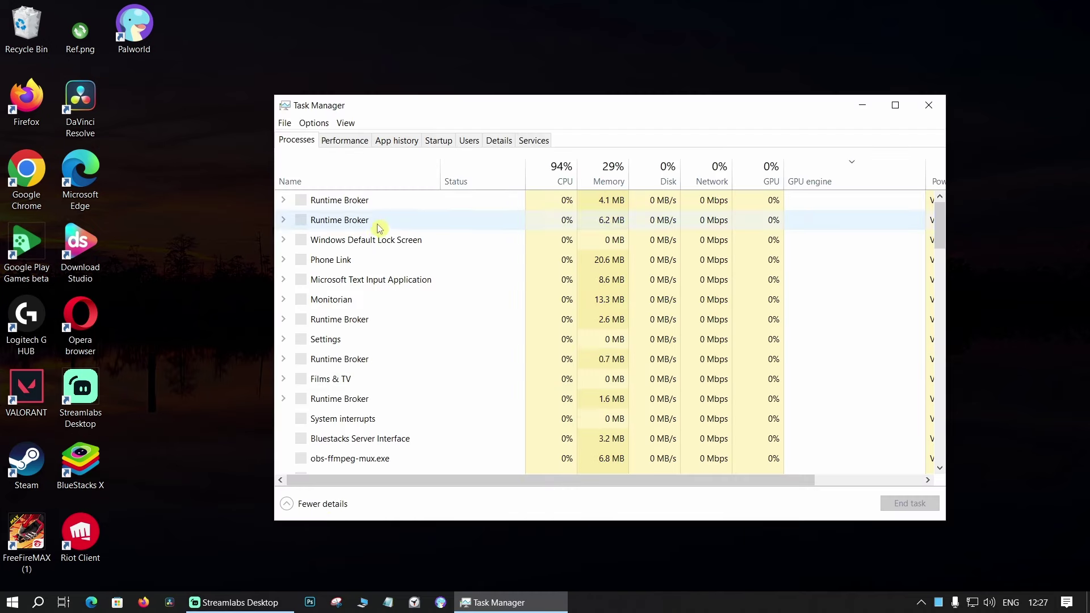
click(441, 140)
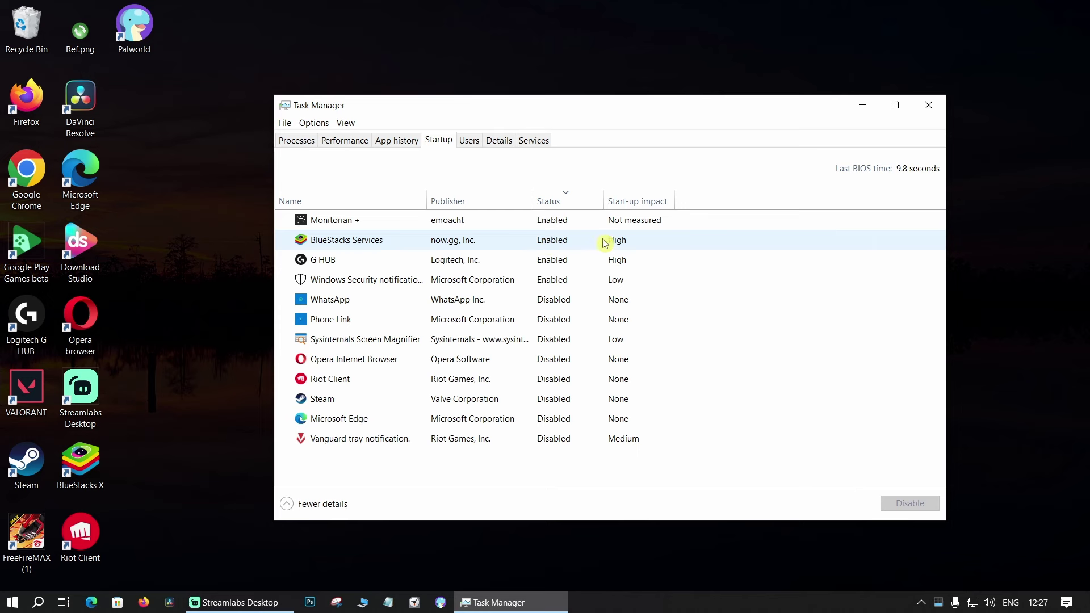
right_click(368, 245)
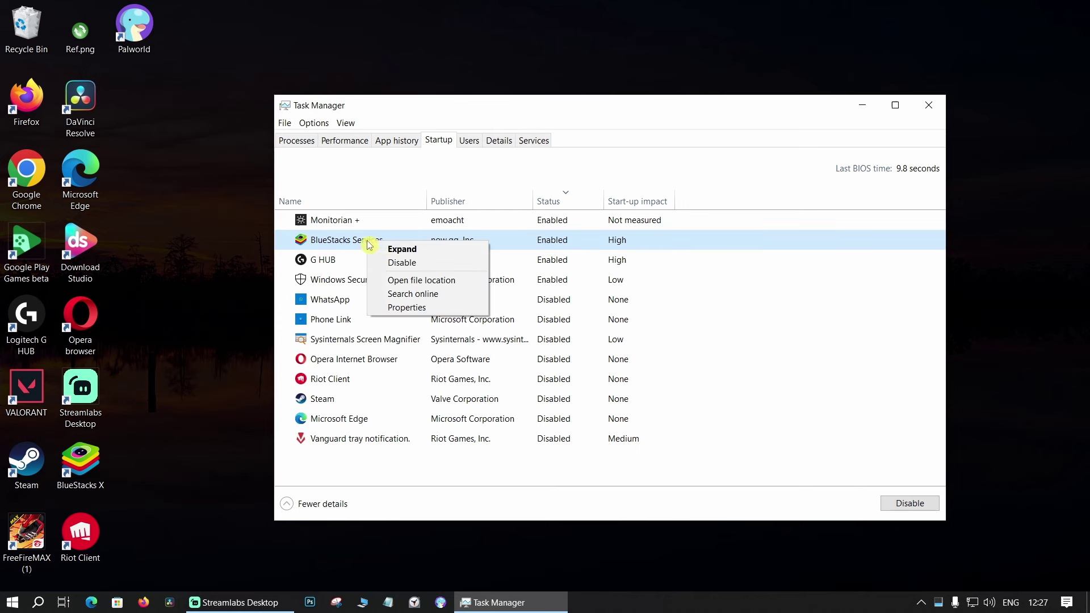
click(421, 263)
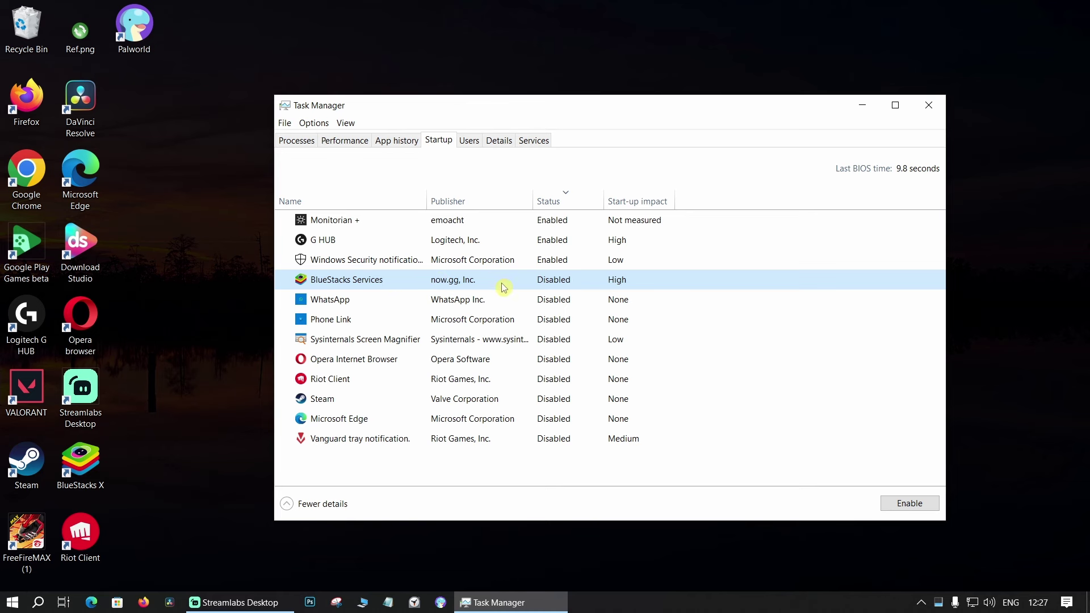
click(929, 105)
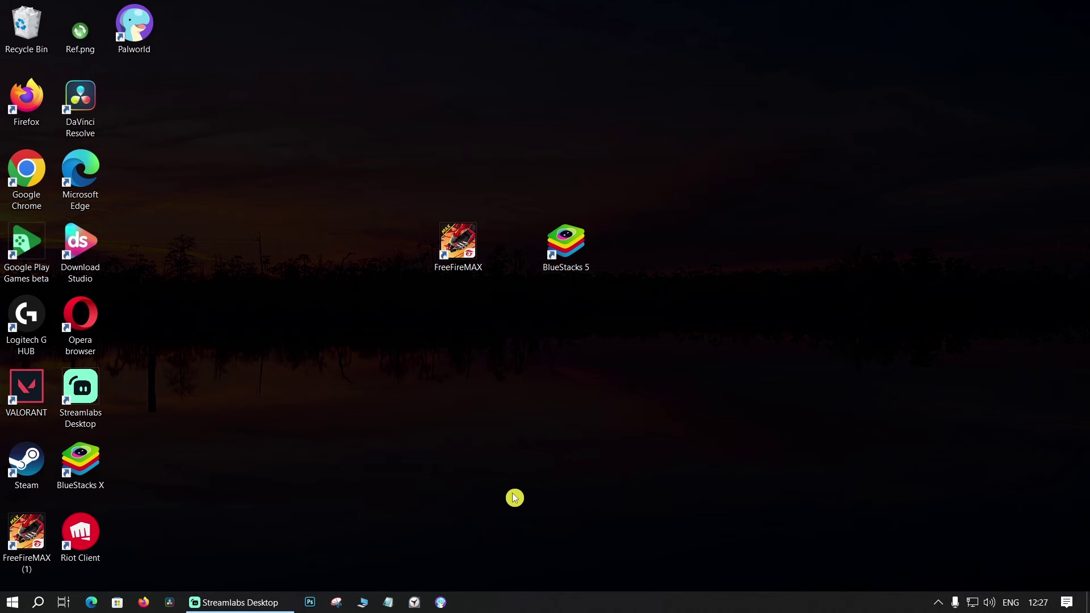